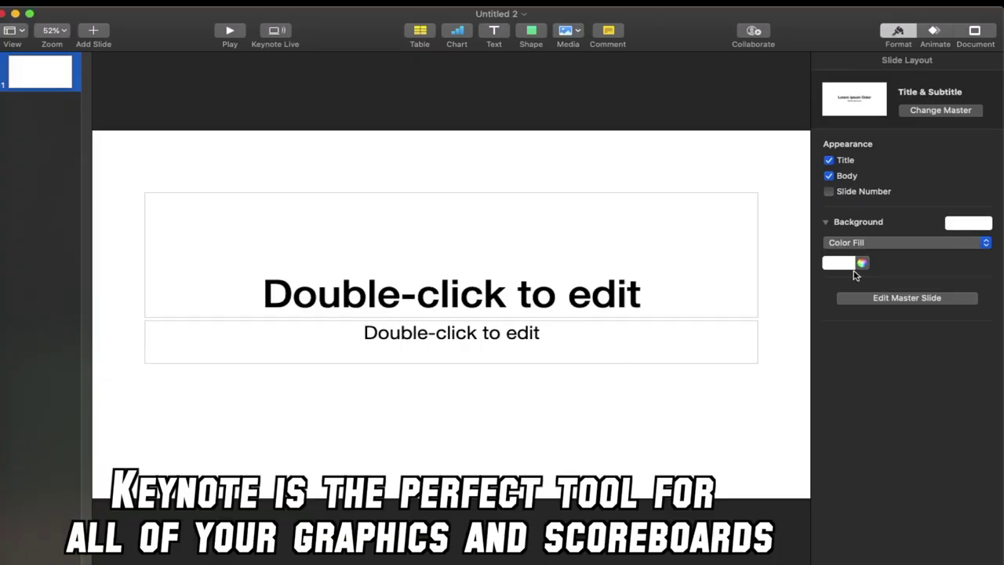
Open the Document settings of the new blank Title & Subtitle presentation
{"action": "left_click", "coordinate": [969, 32]}
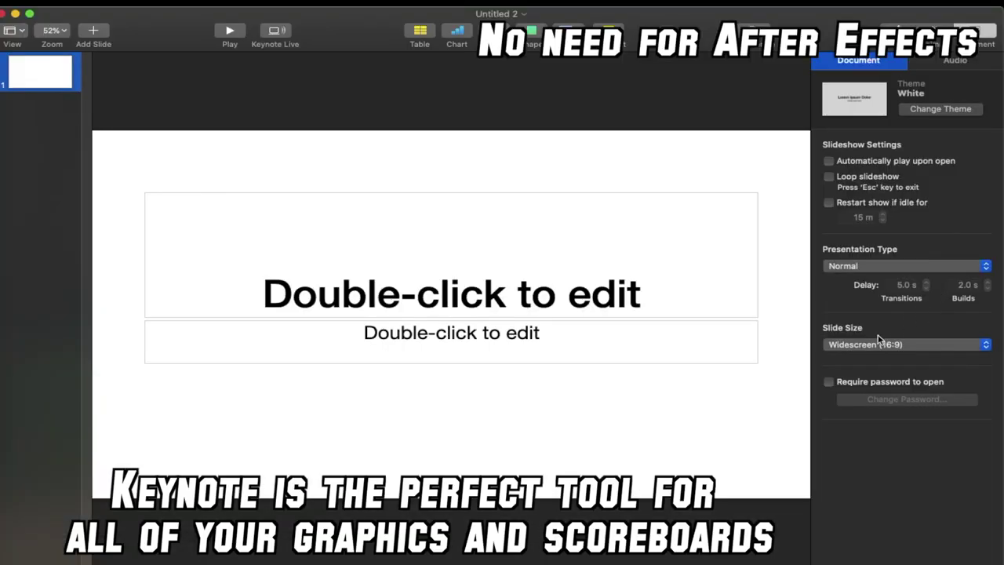
Switch the presentation to a custom 1920 × 1080 pt slide size
{"action": "left_click", "coordinate": [878, 344]}
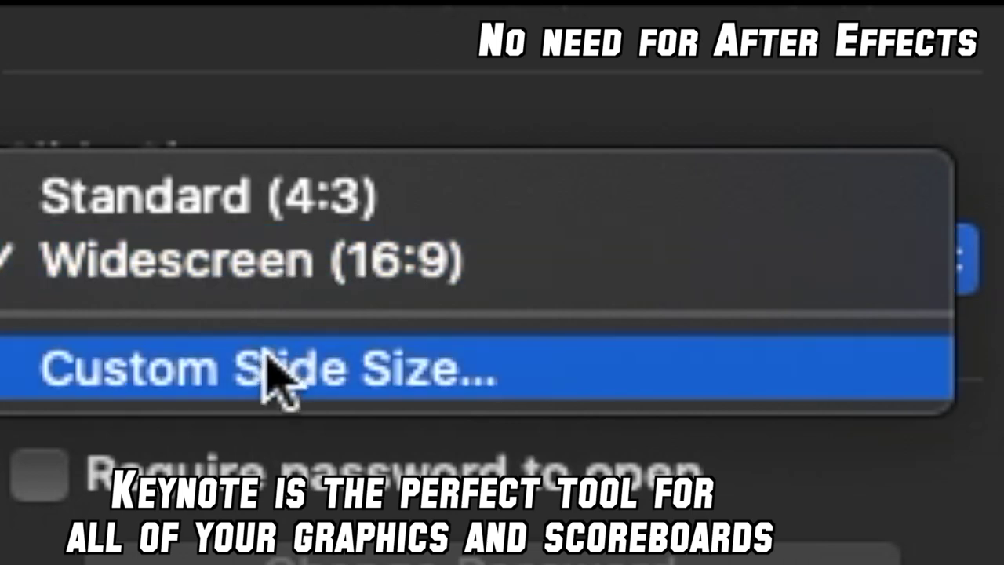
{"action": "left_click", "coordinate": [867, 366]}
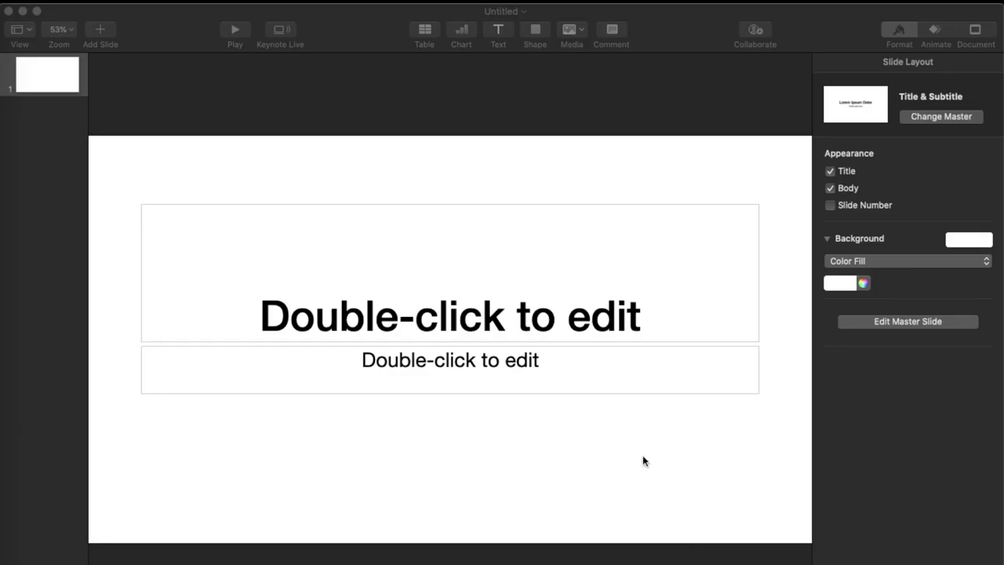
Delete the placeholders and build a blue-over-red score block in the slide's top-left
{"action": "left_click_drag", "start_coordinate": [123, 173], "coordinate": [777, 435]}
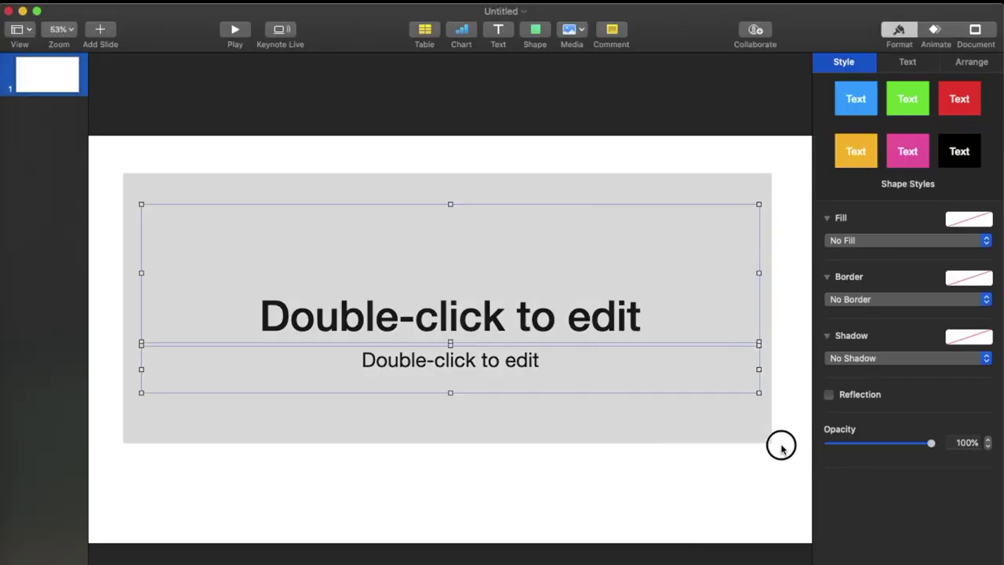
{"action": "key", "text": "Delete"}
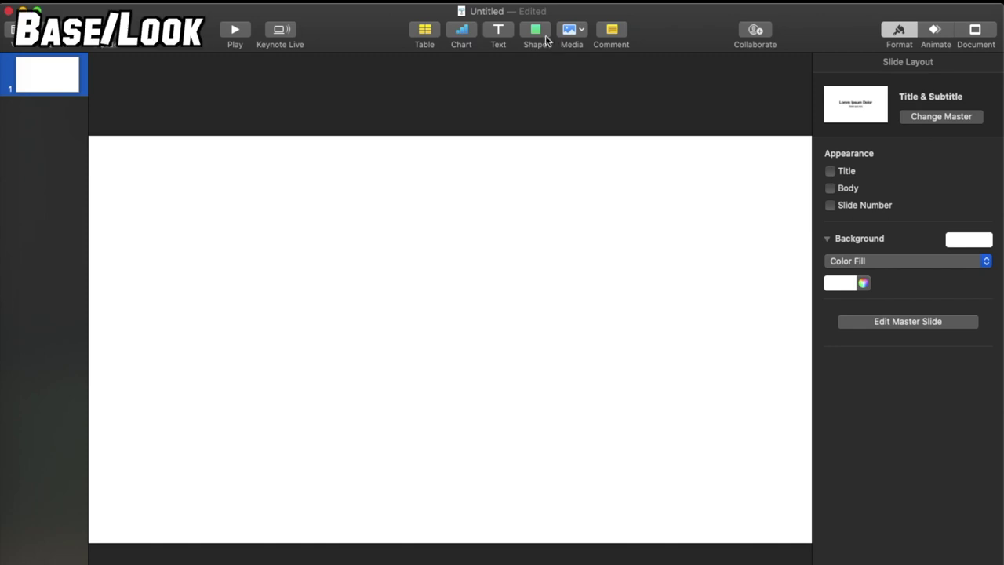
{"action": "left_click", "coordinate": [540, 35]}
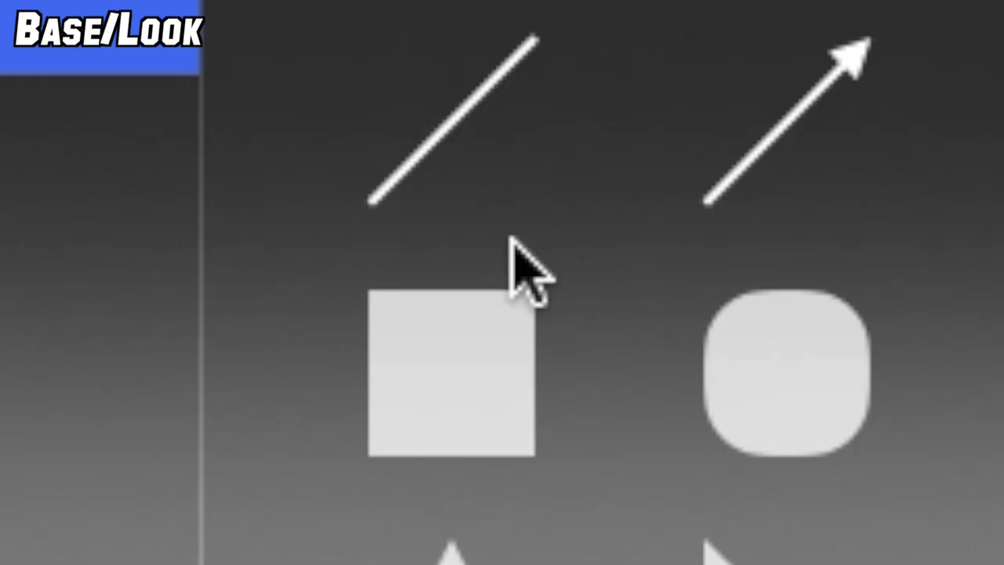
{"action": "left_click", "coordinate": [537, 131]}
{"action": "mouse_move", "coordinate": [450, 343]}
{"action": "left_mouse_down"}
{"action": "mouse_move", "coordinate": [128, 513]}
{"action": "mouse_move", "coordinate": [150, 165]}
{"action": "mouse_move", "coordinate": [684, 431]}
{"action": "mouse_move", "coordinate": [748, 496]}
{"action": "mouse_move", "coordinate": [758, 204]}
{"action": "mouse_move", "coordinate": [742, 181]}
{"action": "mouse_move", "coordinate": [110, 202]}
{"action": "mouse_move", "coordinate": [129, 169]}
{"action": "mouse_move", "coordinate": [131, 191]}
{"action": "left_mouse_up"}
{"action": "left_click", "coordinate": [959, 99]}
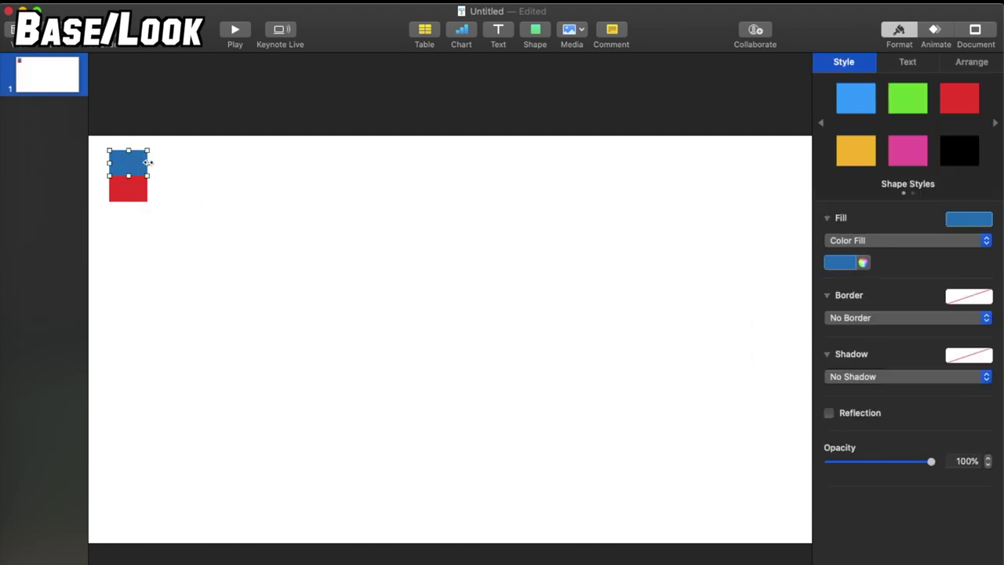
{"action": "left_click", "coordinate": [125, 192]}
{"action": "left_click_drag", "start_coordinate": [146, 188], "coordinate": [193, 188]}
{"action": "left_click", "coordinate": [213, 186]}
Add a black rectangle, 138 pt wide, beside the blue-red block
{"action": "left_click", "coordinate": [535, 35]}
{"action": "left_click", "coordinate": [412, 130]}
{"action": "mouse_move", "coordinate": [460, 342]}
{"action": "left_mouse_down"}
{"action": "mouse_move", "coordinate": [222, 168]}
{"action": "mouse_move", "coordinate": [196, 218]}
{"action": "left_mouse_up"}
{"action": "scroll", "coordinate": [222, 168], "scroll_direction": "up", "scroll_amount": 3}
{"action": "left_click_drag", "start_coordinate": [246, 155], "coordinate": [283, 152]}
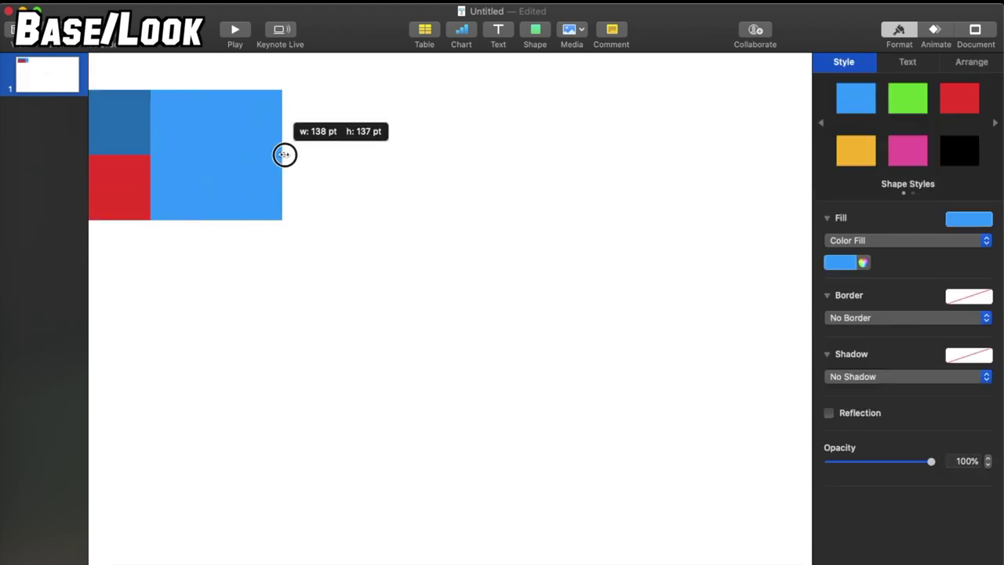
{"action": "scroll", "coordinate": [300, 160], "scroll_direction": "down", "scroll_amount": 3}
{"action": "left_click", "coordinate": [300, 160]}
{"action": "left_click", "coordinate": [202, 157]}
{"action": "left_click", "coordinate": [960, 150]}
{"action": "left_click", "coordinate": [452, 215]}
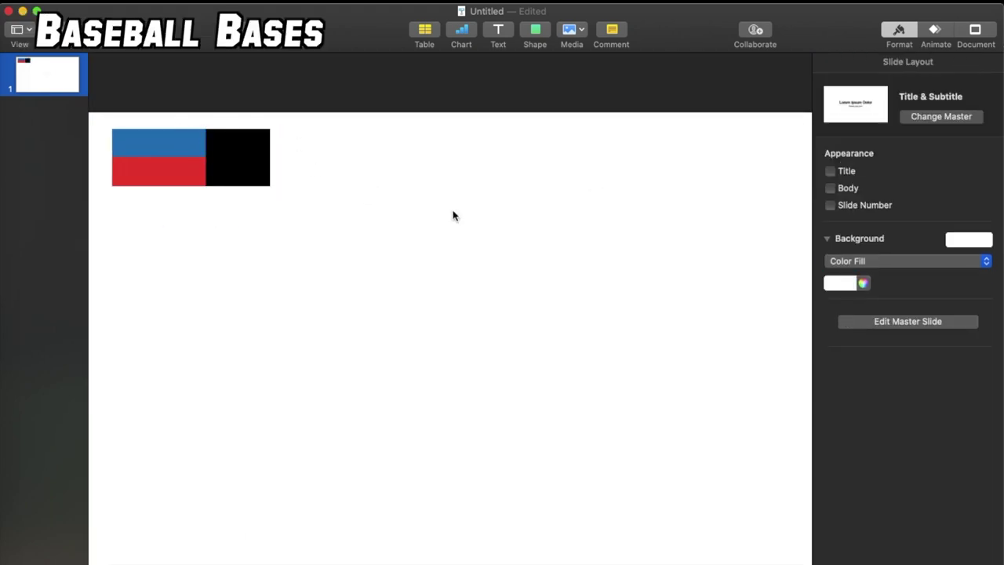
Insert a square, rotate it to 225° and shrink it to 30 by 29 pt
{"action": "left_click", "coordinate": [541, 30]}
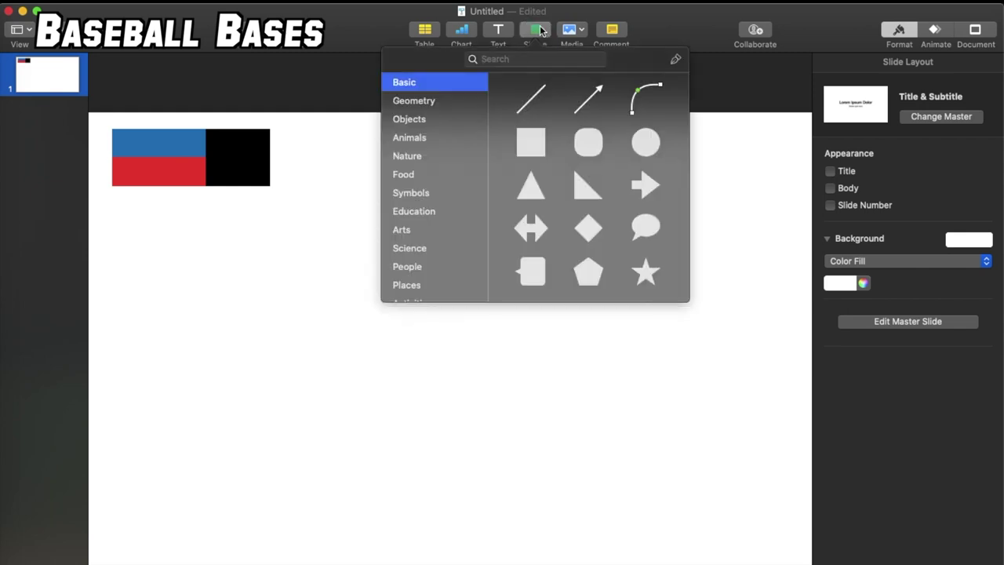
{"action": "left_click", "coordinate": [532, 143]}
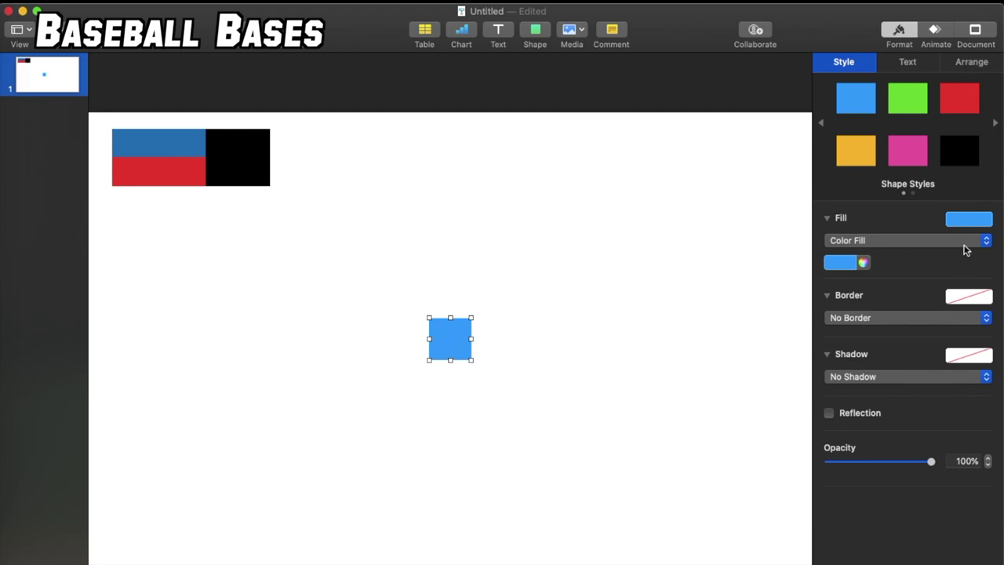
{"action": "left_click", "coordinate": [956, 67]}
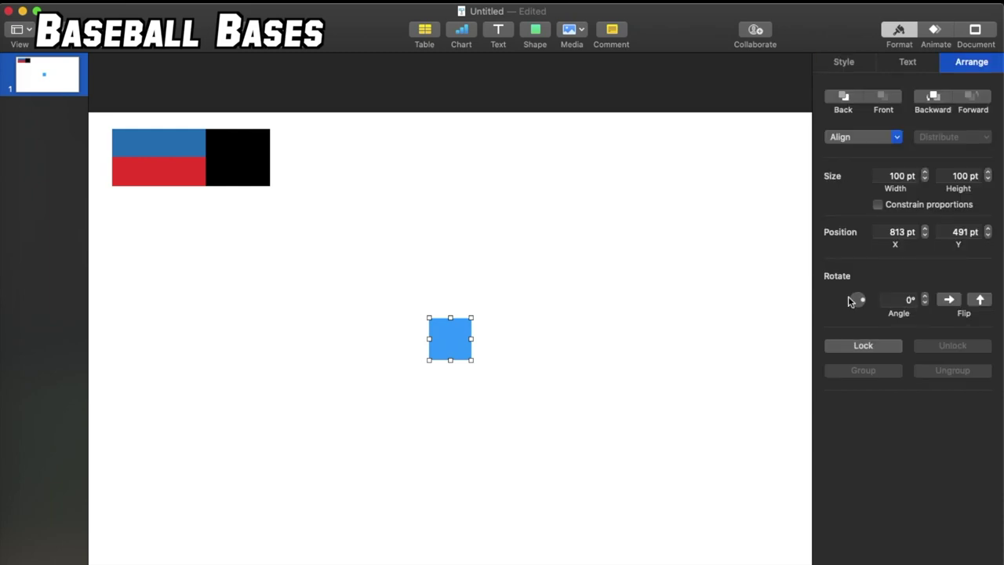
{"action": "left_click_drag", "start_coordinate": [849, 301], "coordinate": [855, 314]}
{"action": "left_click_drag", "start_coordinate": [577, 365], "coordinate": [553, 368]}
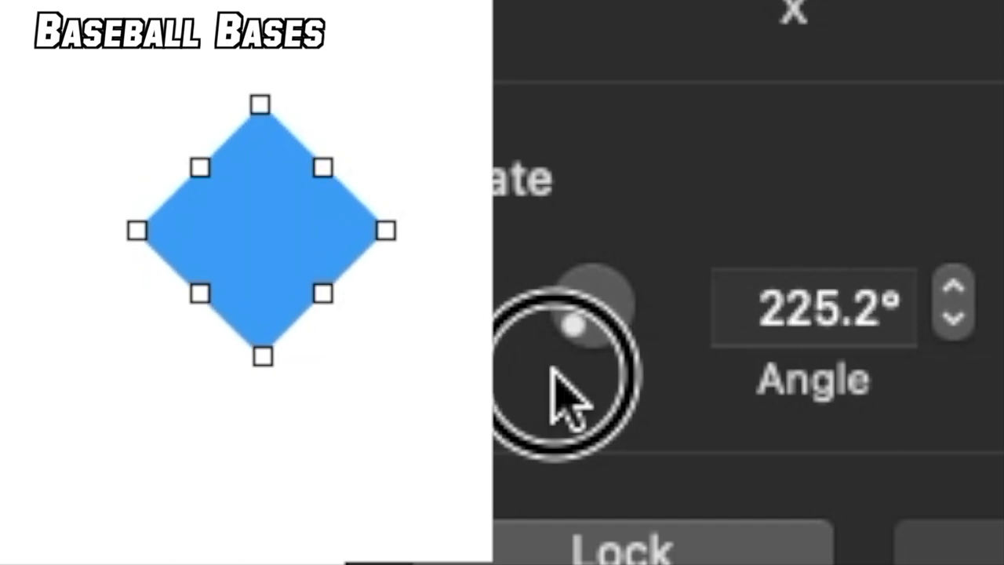
{"action": "double_click", "coordinate": [870, 303]}
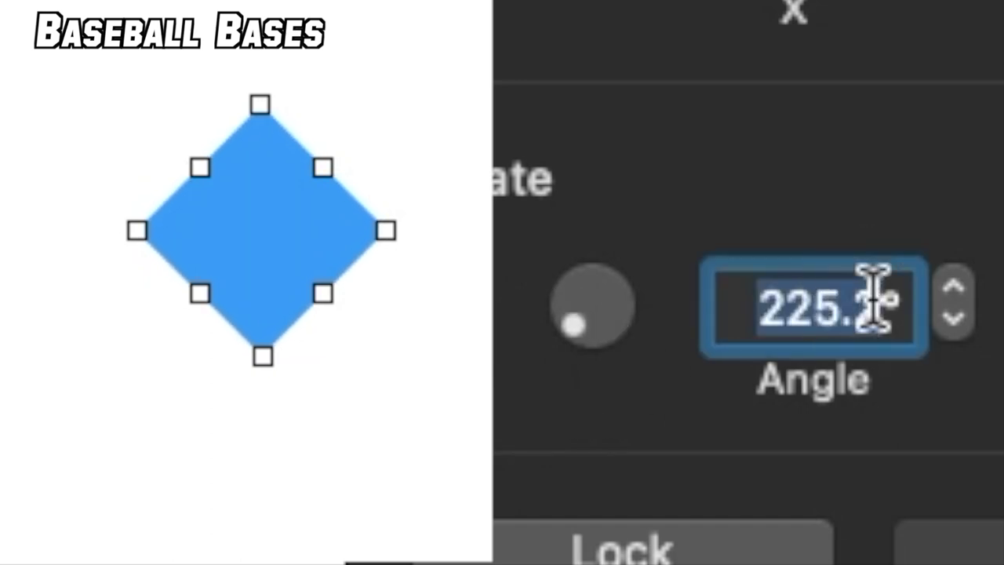
{"action": "type", "text": "225"}
{"action": "key", "text": "Return"}
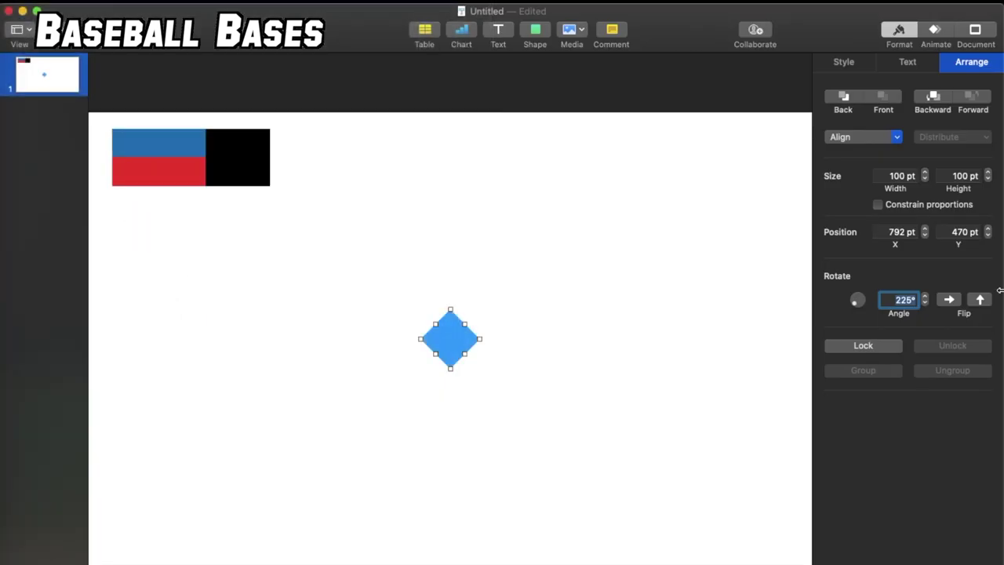
{"action": "mouse_move", "coordinate": [452, 371]}
{"action": "left_mouse_down"}
{"action": "mouse_move", "coordinate": [450, 318]}
{"action": "mouse_move", "coordinate": [238, 141]}
{"action": "left_mouse_up"}
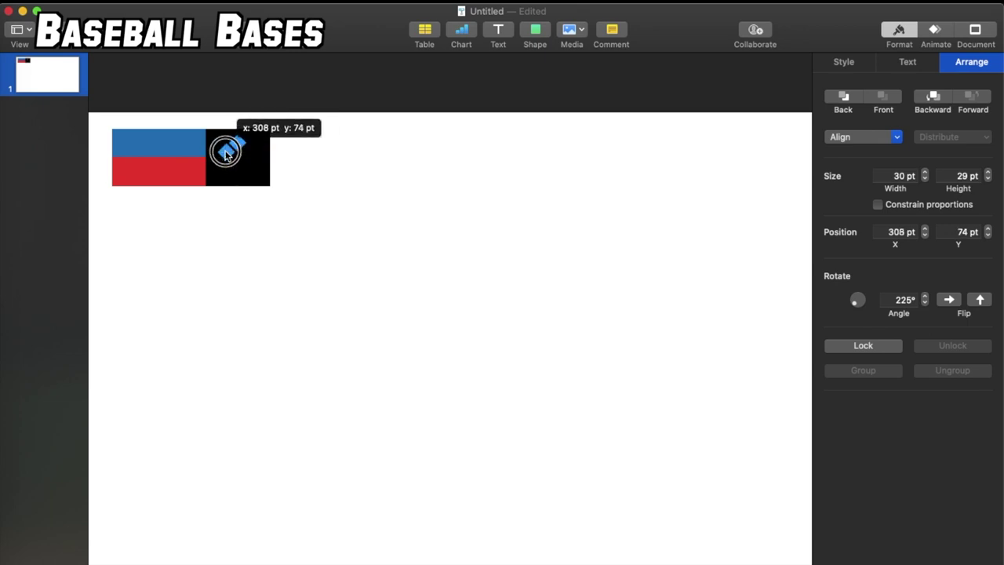
Duplicate the diamond and spread three bases across the black box
{"action": "mouse_move", "coordinate": [237, 142]}
{"action": "left_mouse_down"}
{"action": "mouse_move", "coordinate": [252, 157]}
{"action": "mouse_move", "coordinate": [233, 160]}
{"action": "left_mouse_up"}
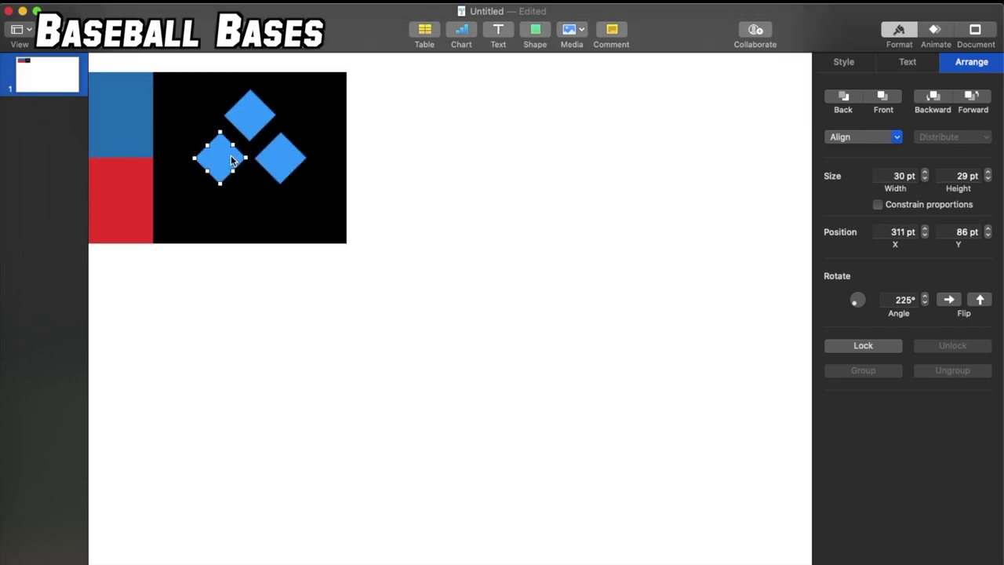
{"action": "left_click_drag", "start_coordinate": [334, 225], "coordinate": [349, 226]}
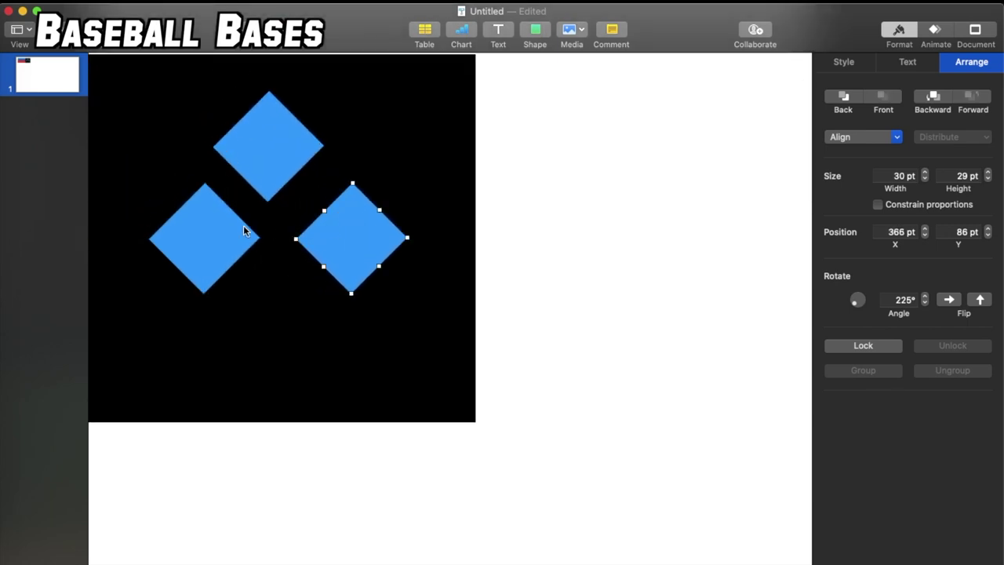
{"action": "left_click_drag", "start_coordinate": [243, 227], "coordinate": [216, 226]}
{"action": "left_click", "coordinate": [343, 440]}
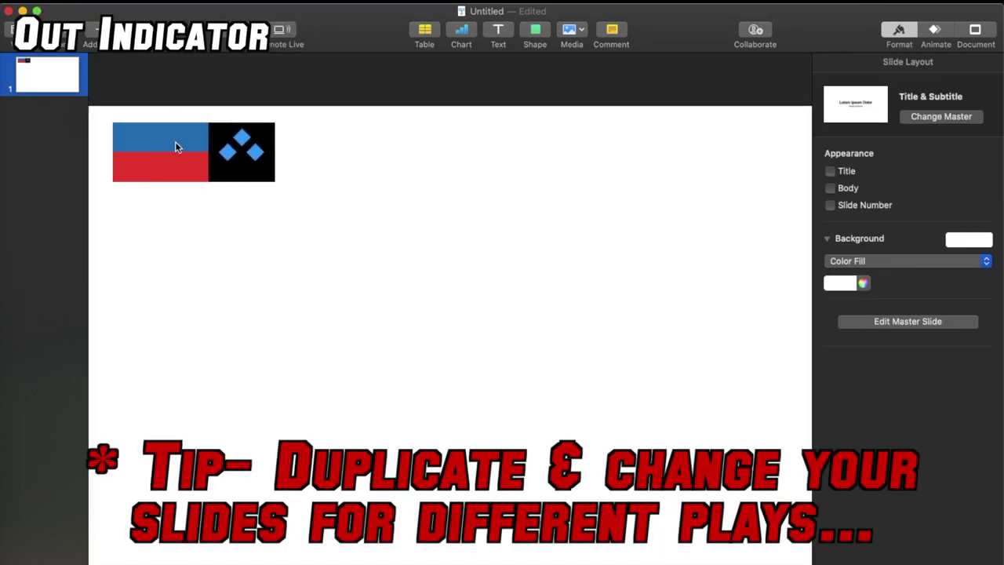
Add a 15 pt circle and duplicate it into a row of three out dots
{"action": "scroll", "coordinate": [175, 147], "scroll_direction": "up", "scroll_amount": 5}
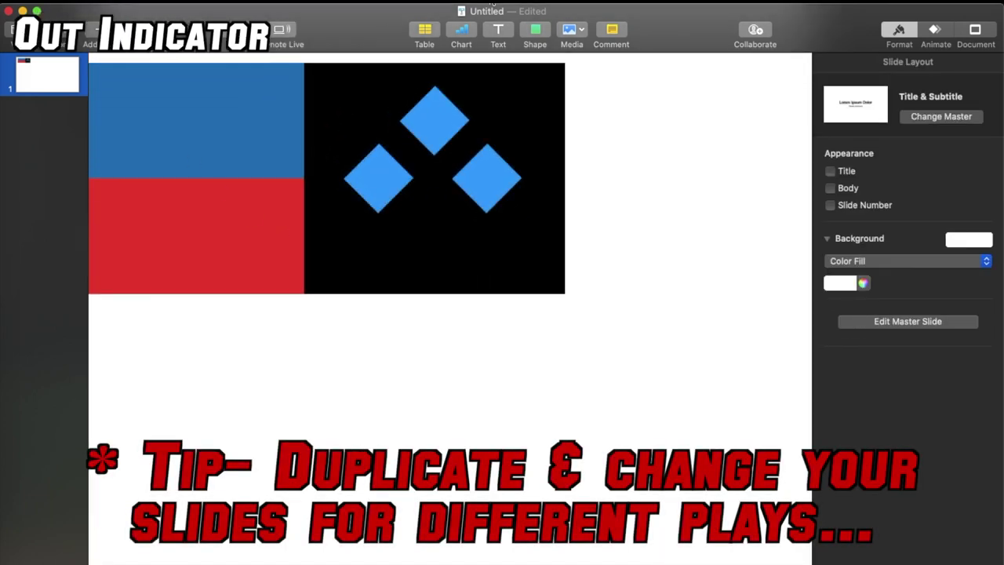
{"action": "left_click", "coordinate": [536, 33]}
{"action": "left_click", "coordinate": [642, 141]}
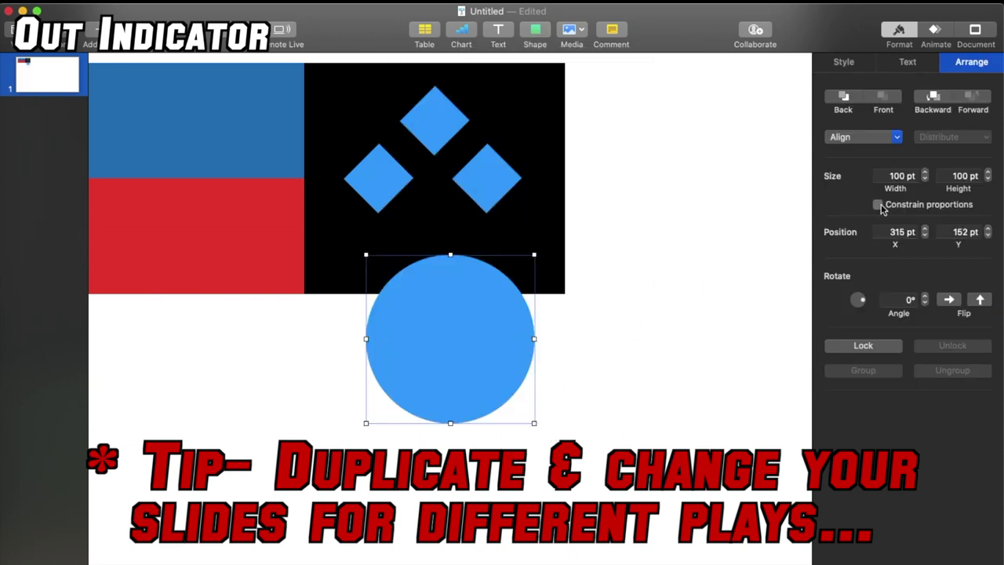
{"action": "left_click_drag", "start_coordinate": [534, 423], "coordinate": [378, 313]}
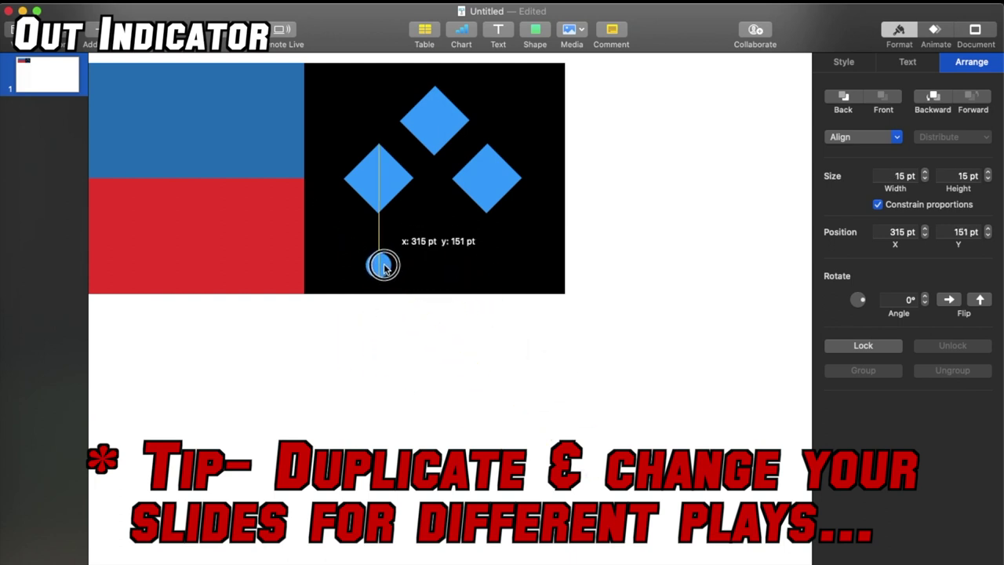
{"action": "mouse_move", "coordinate": [395, 283]}
{"action": "left_mouse_down"}
{"action": "mouse_move", "coordinate": [435, 265]}
{"action": "mouse_move", "coordinate": [490, 267]}
{"action": "left_mouse_up"}
{"action": "key", "text": "super+d"}
Fill the base diamonds white
{"action": "left_click", "coordinate": [392, 200], "text": "shift"}
{"action": "left_click", "coordinate": [430, 125], "text": "shift"}
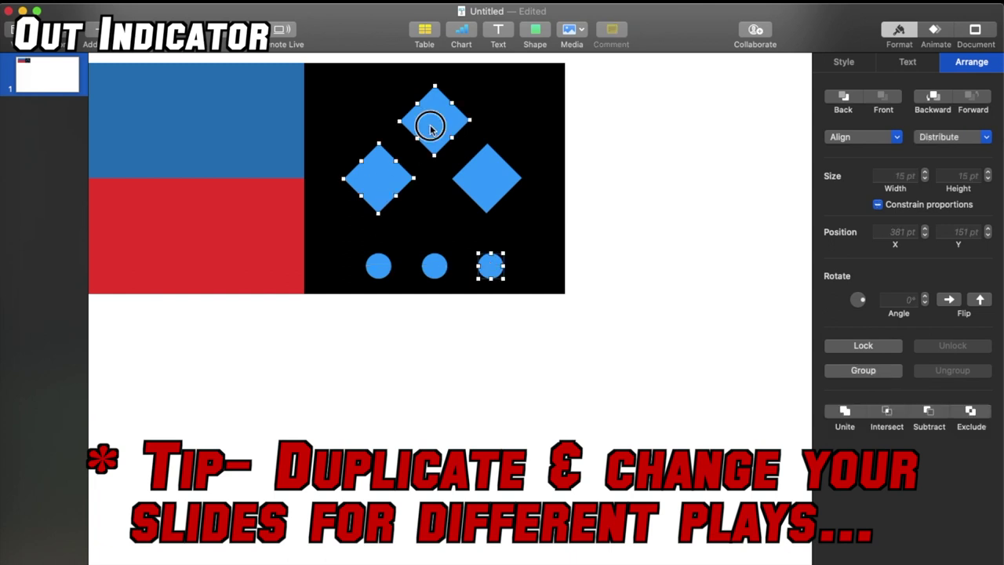
{"action": "left_click", "coordinate": [839, 62]}
{"action": "left_click", "coordinate": [845, 263]}
{"action": "left_click", "coordinate": [769, 355]}
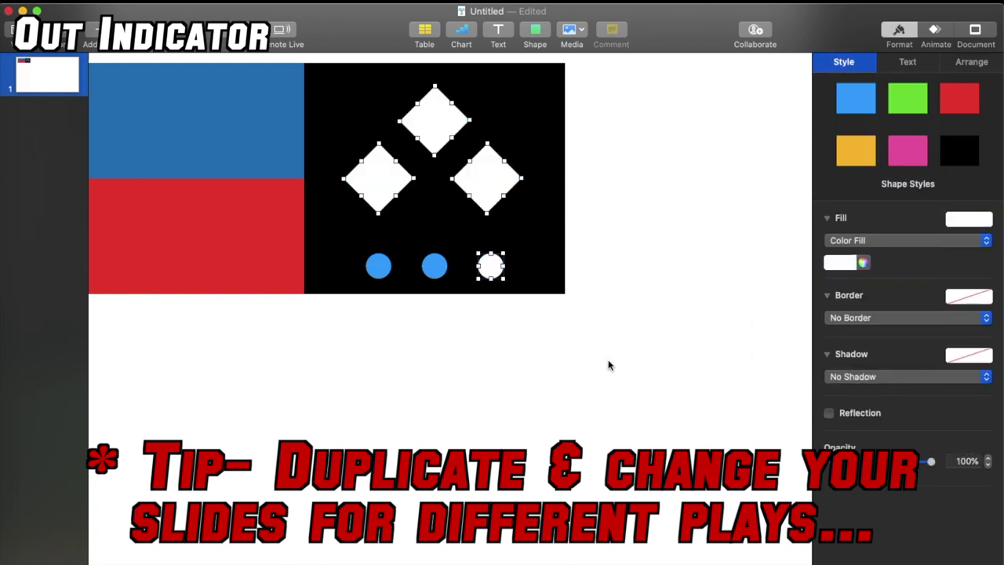
{"action": "scroll", "coordinate": [244, 191], "scroll_direction": "down", "scroll_amount": 3}
Color the three out dots dark red
{"action": "left_click", "coordinate": [269, 265]}
{"action": "left_click", "coordinate": [208, 165]}
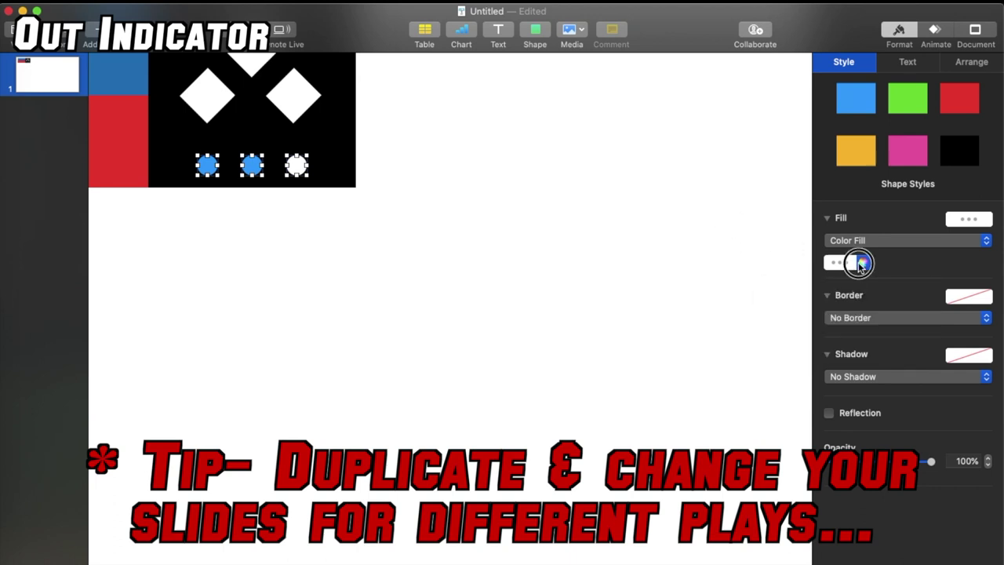
{"action": "left_click", "coordinate": [861, 265]}
{"action": "left_click_drag", "start_coordinate": [737, 370], "coordinate": [899, 361]}
{"action": "left_click", "coordinate": [897, 436]}
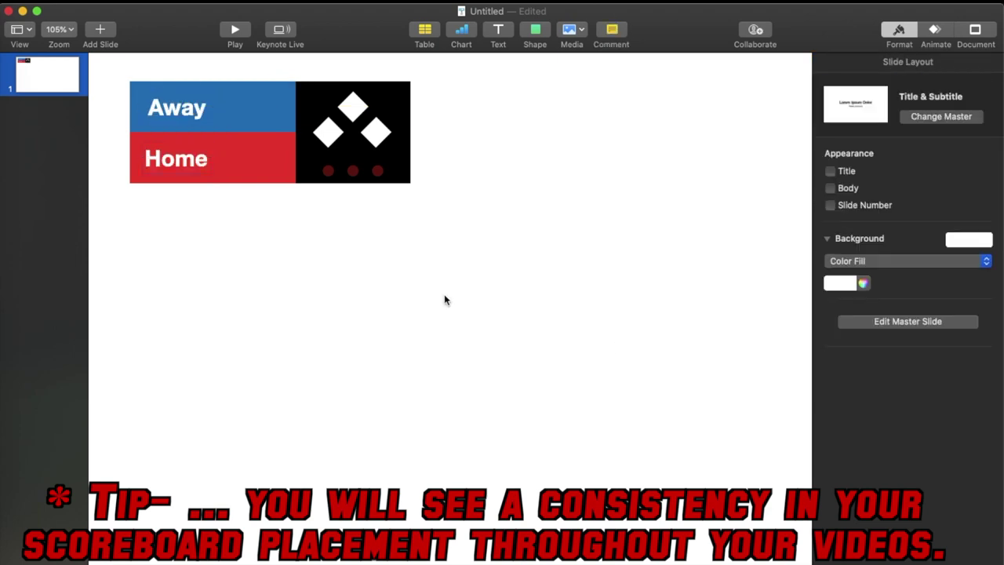
Add a dark blue score box on the Away bar
{"action": "left_click", "coordinate": [498, 31]}
{"action": "mouse_move", "coordinate": [487, 299]}
{"action": "left_mouse_down"}
{"action": "mouse_move", "coordinate": [468, 327]}
{"action": "mouse_move", "coordinate": [280, 104]}
{"action": "left_mouse_up"}
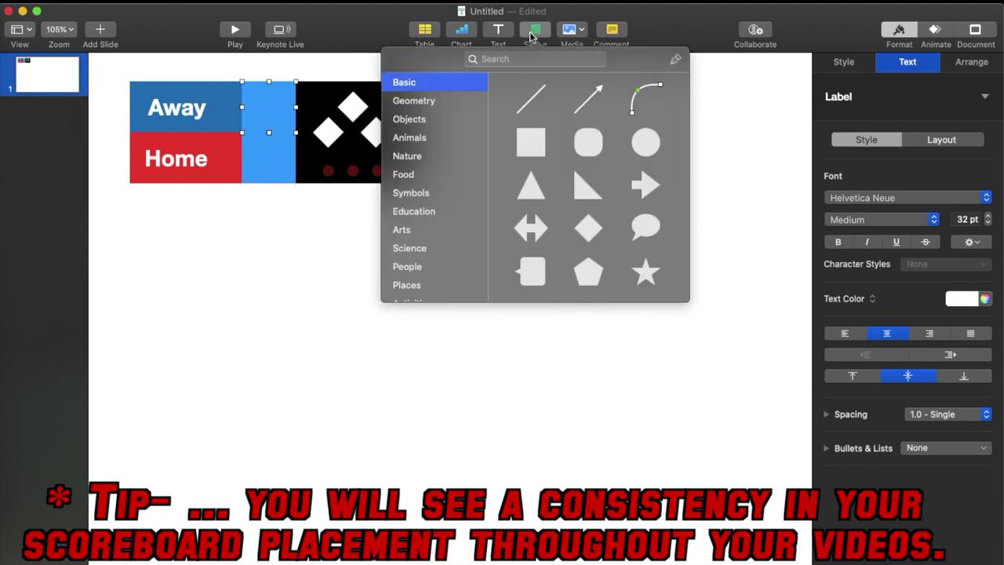
{"action": "left_click", "coordinate": [772, 326]}
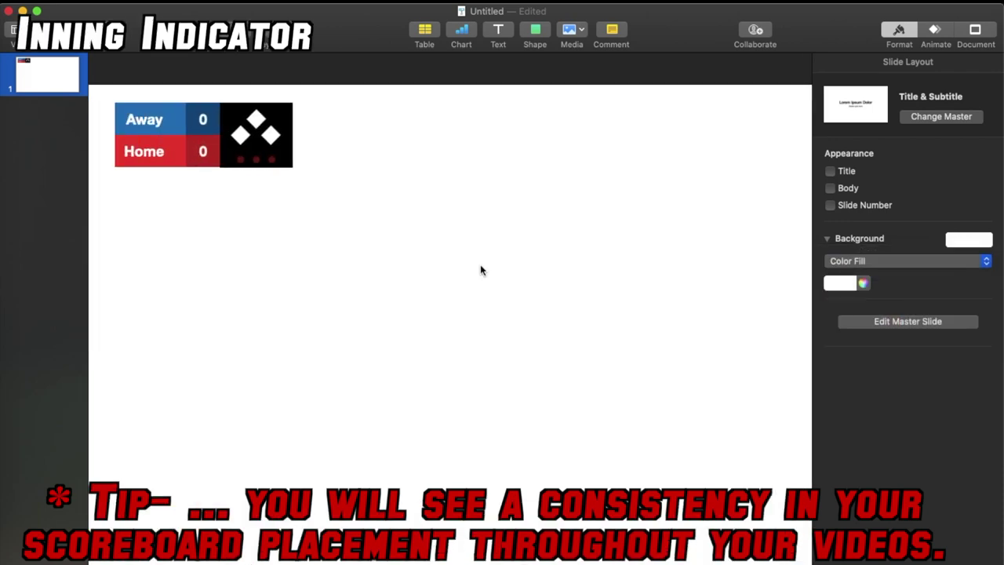
Create a grey inning square beside the scoreboard holding a white 1
{"action": "left_click", "coordinate": [533, 29]}
{"action": "left_click", "coordinate": [530, 139]}
{"action": "mouse_move", "coordinate": [448, 361]}
{"action": "left_mouse_down"}
{"action": "mouse_move", "coordinate": [315, 152]}
{"action": "mouse_move", "coordinate": [332, 134]}
{"action": "left_mouse_up"}
{"action": "left_click", "coordinate": [426, 142]}
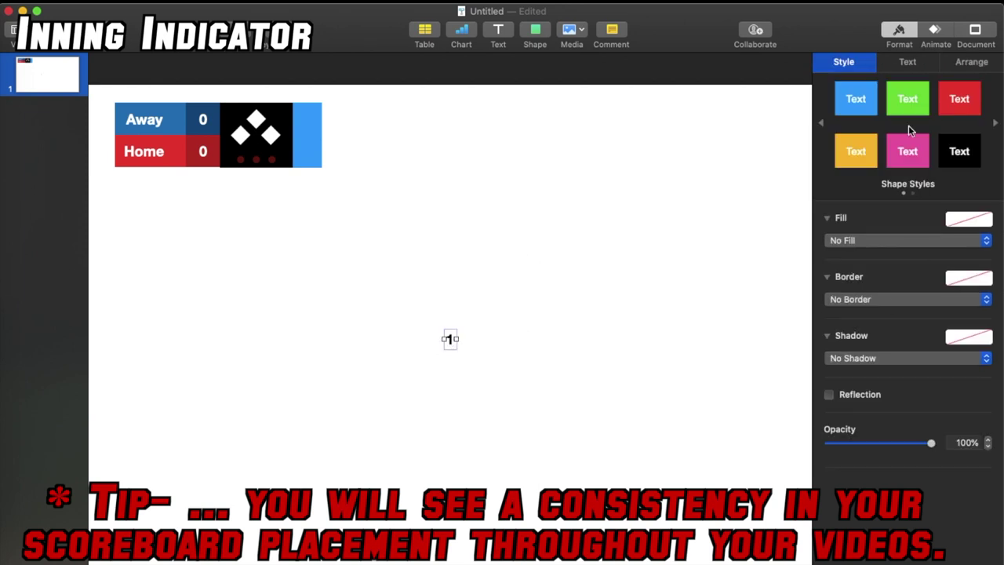
{"action": "left_click", "coordinate": [841, 389]}
{"action": "left_click_drag", "start_coordinate": [449, 339], "coordinate": [306, 137]}
{"action": "left_click", "coordinate": [846, 260]}
{"action": "left_click", "coordinate": [858, 353]}
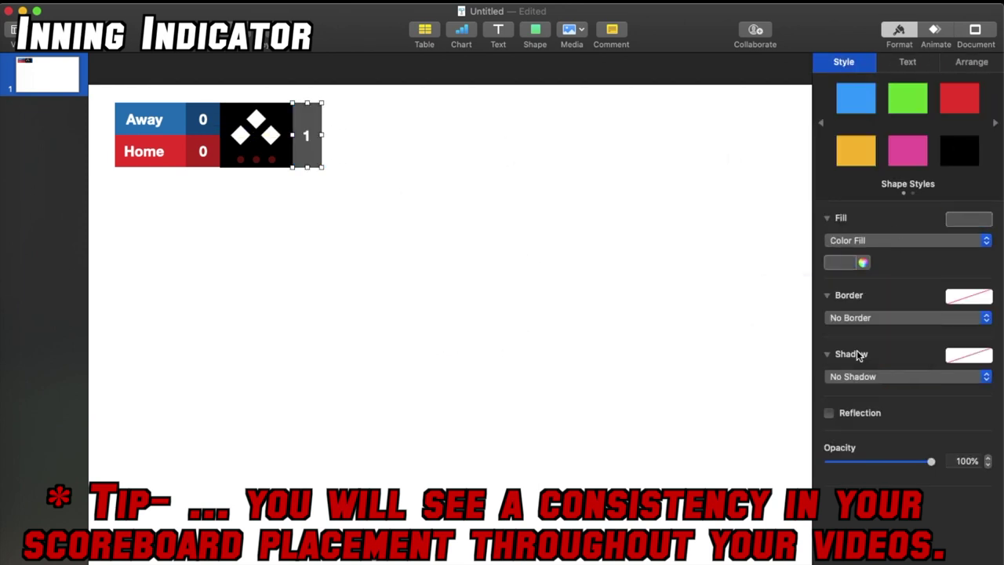
{"action": "key", "text": "BackSpace"}
Place a 26 pt triangle arrow on the grey inning square
{"action": "left_click", "coordinate": [535, 29]}
{"action": "left_click", "coordinate": [470, 196]}
{"action": "left_click", "coordinate": [972, 61]}
{"action": "mouse_move", "coordinate": [475, 364]}
{"action": "left_mouse_down"}
{"action": "mouse_move", "coordinate": [436, 327]}
{"action": "mouse_move", "coordinate": [307, 120]}
{"action": "left_mouse_up"}
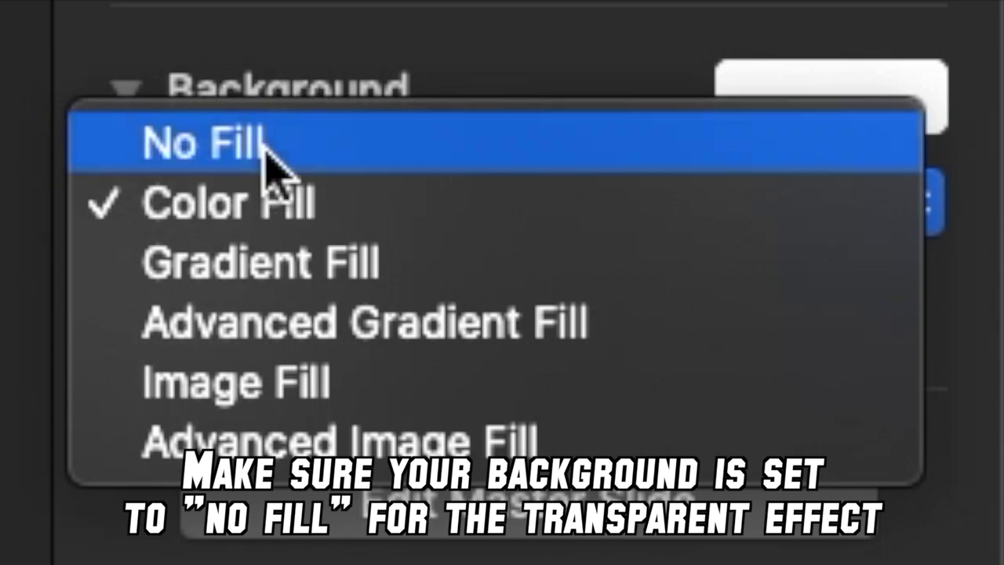
Set the slide background to No Fill so only the scoreboard shows
{"action": "left_click", "coordinate": [265, 148]}
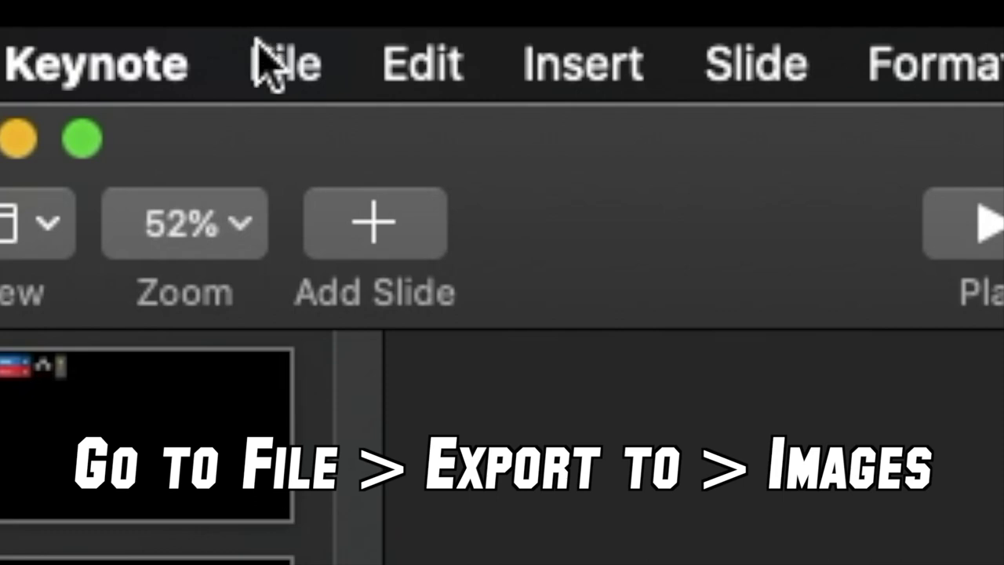
Export the slides as PNG images named 'TPBA Scoreboard Samples' to the Desktop
{"action": "left_click", "coordinate": [271, 69]}
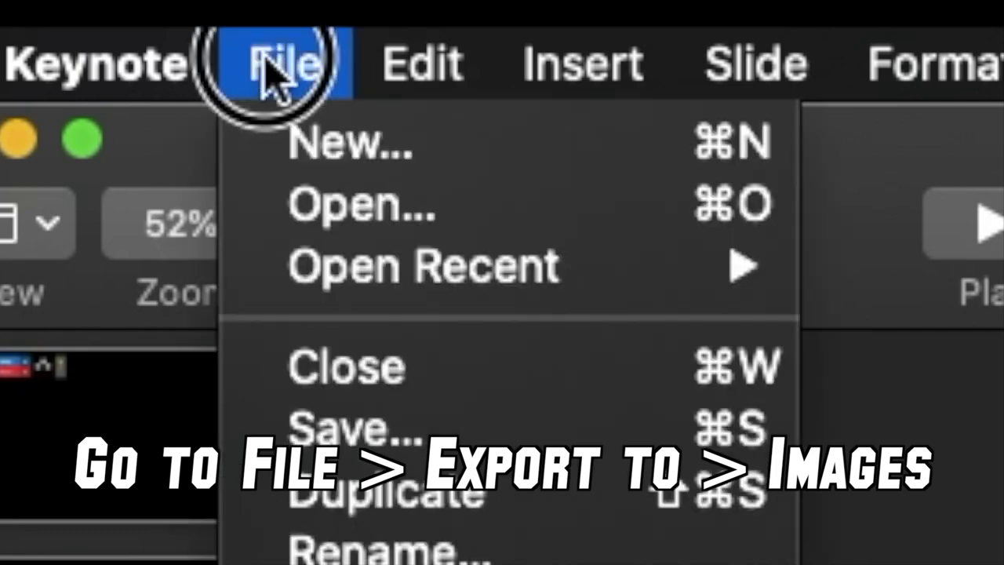
{"action": "mouse_move", "coordinate": [141, 51]}
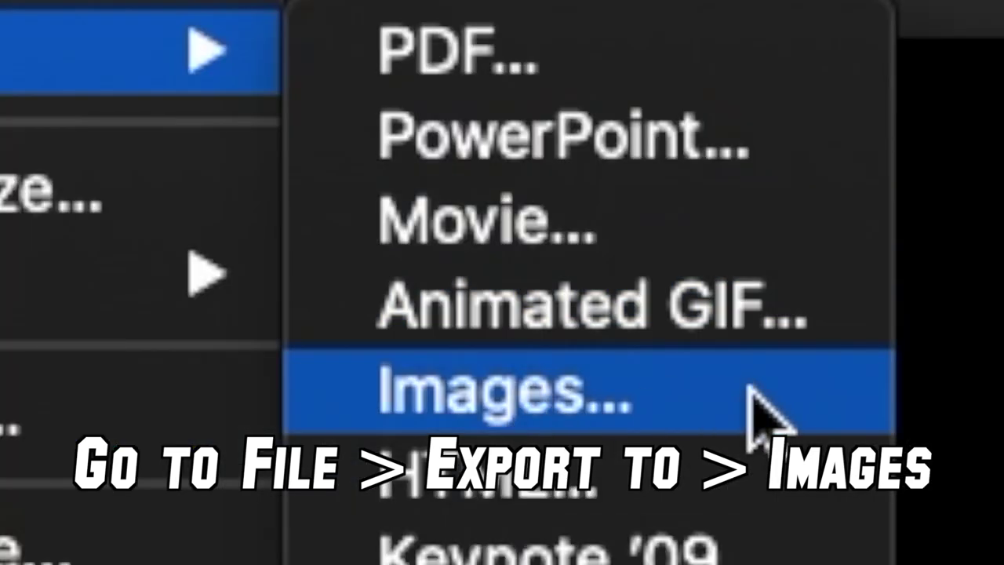
{"action": "left_click", "coordinate": [749, 388]}
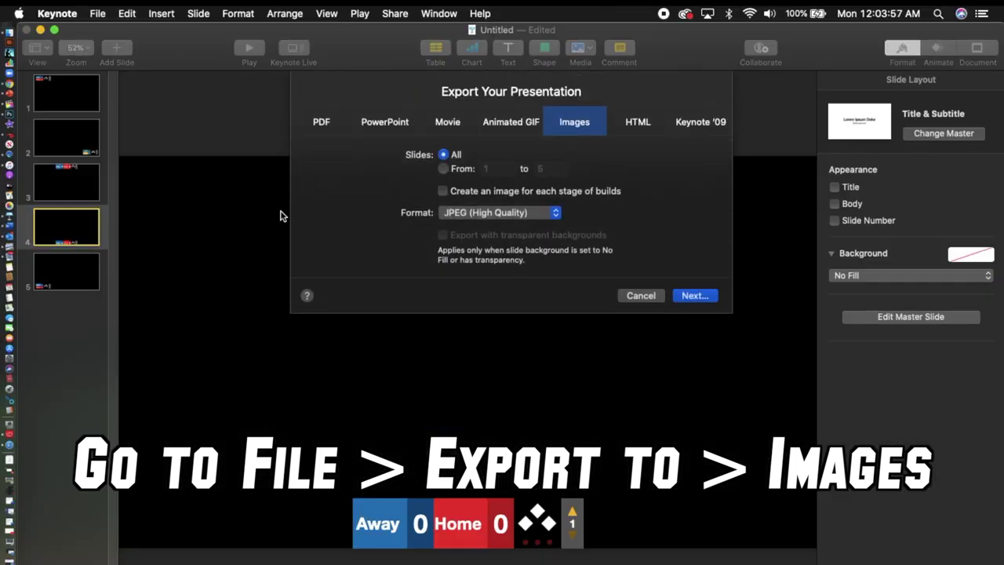
{"action": "left_click", "coordinate": [555, 214]}
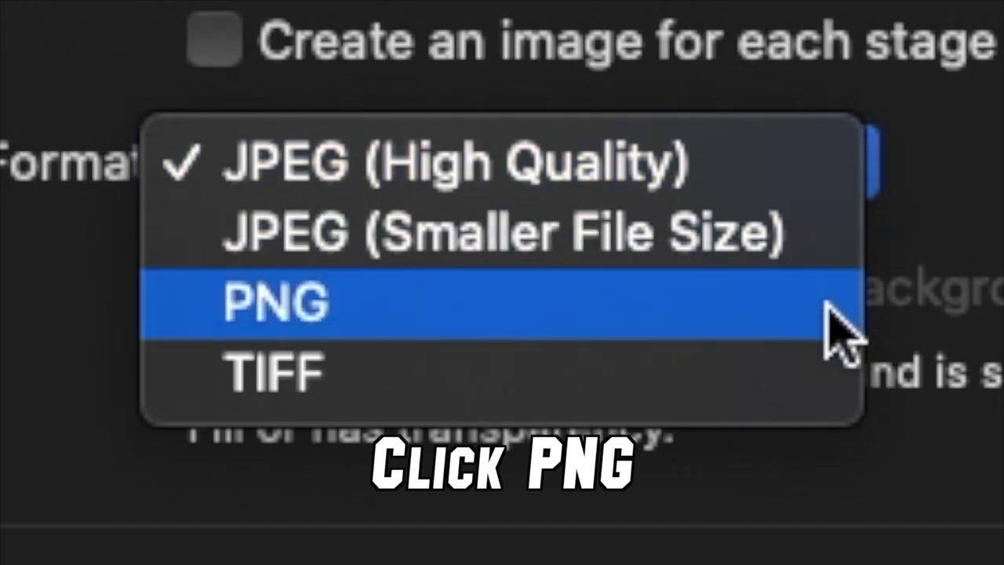
{"action": "left_click", "coordinate": [841, 329]}
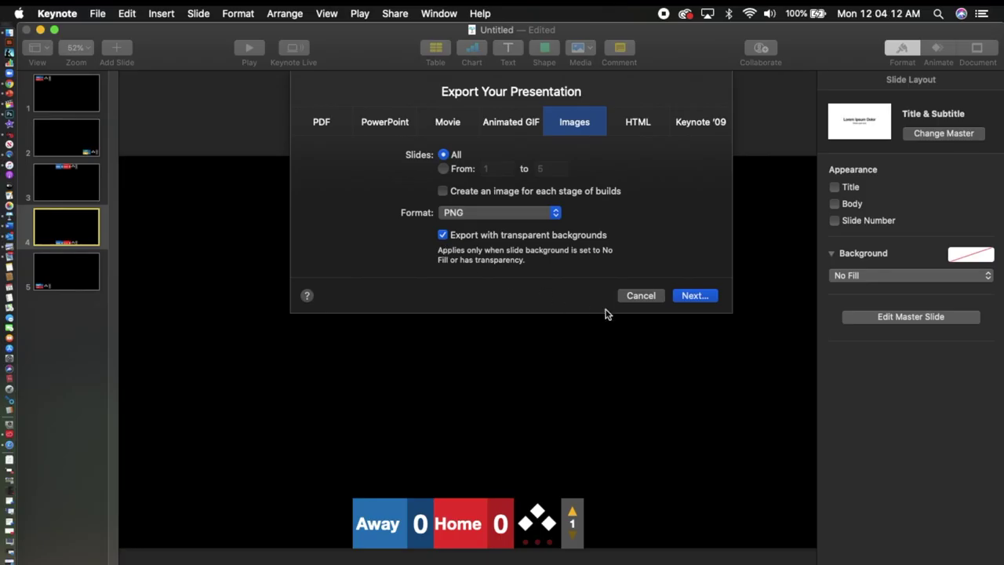
{"action": "left_click", "coordinate": [688, 302]}
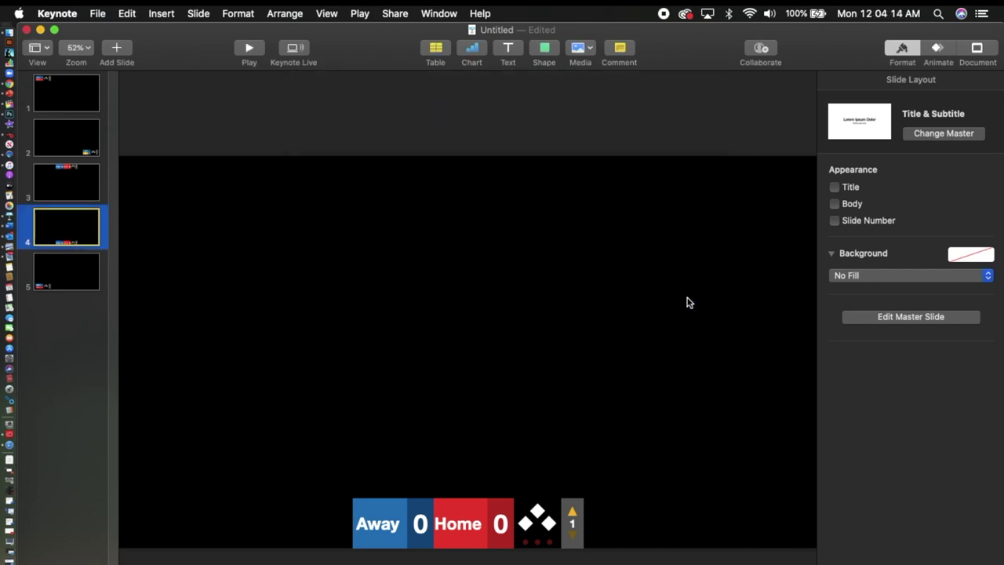
{"action": "type", "text": "TPBA Scoreboard Samples"}
{"action": "left_click", "coordinate": [489, 133]}
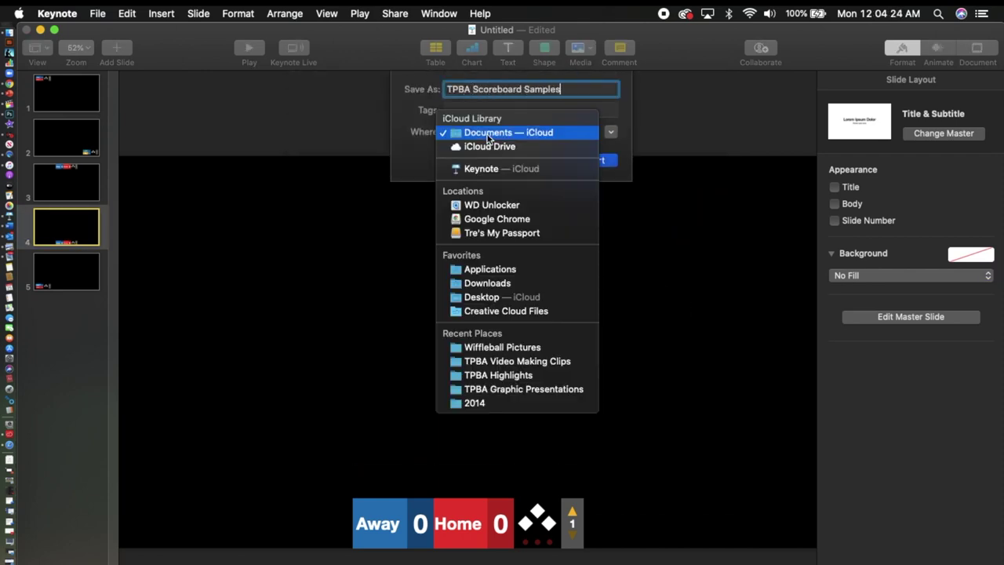
{"action": "left_click", "coordinate": [487, 296]}
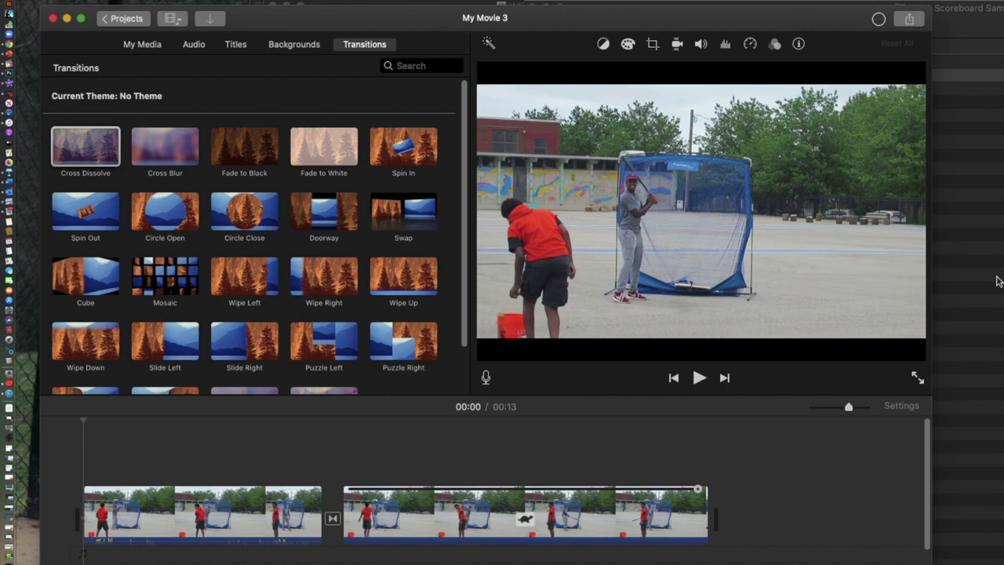
Preview the exported scoreboard images in Finder and pick image 004
{"action": "left_click", "coordinate": [990, 280]}
{"action": "key", "text": "space"}
{"action": "key", "text": "space"}
{"action": "left_click", "coordinate": [690, 89]}
{"action": "left_click", "coordinate": [683, 103]}
{"action": "key", "text": "space"}
{"action": "key", "text": "space"}
Drop image 004 above the iMovie footage and stretch it to about 12.7 seconds
{"action": "mouse_move", "coordinate": [632, 102]}
{"action": "left_mouse_down"}
{"action": "mouse_move", "coordinate": [318, 484]}
{"action": "mouse_move", "coordinate": [45, 433]}
{"action": "left_mouse_up"}
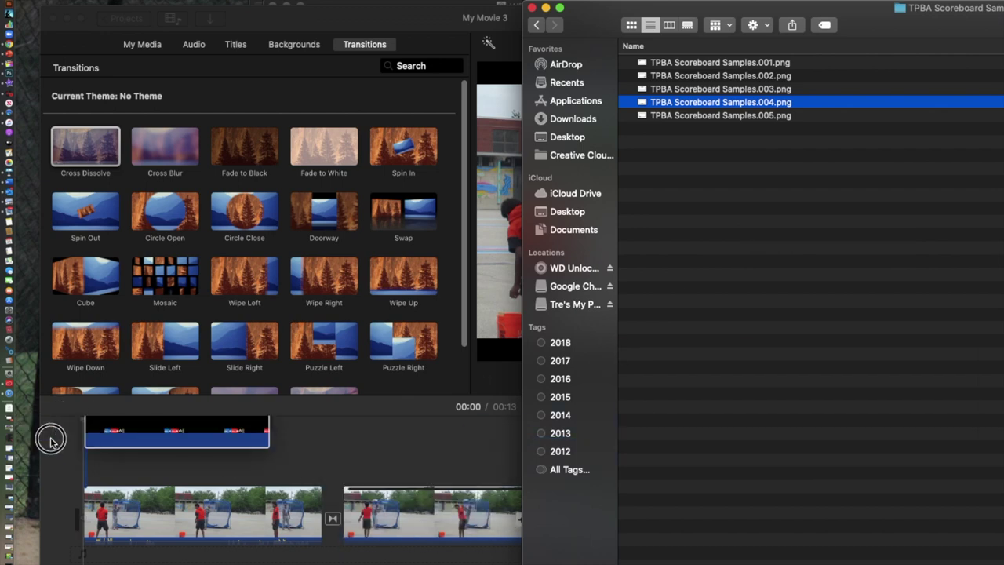
{"action": "left_click", "coordinate": [174, 465]}
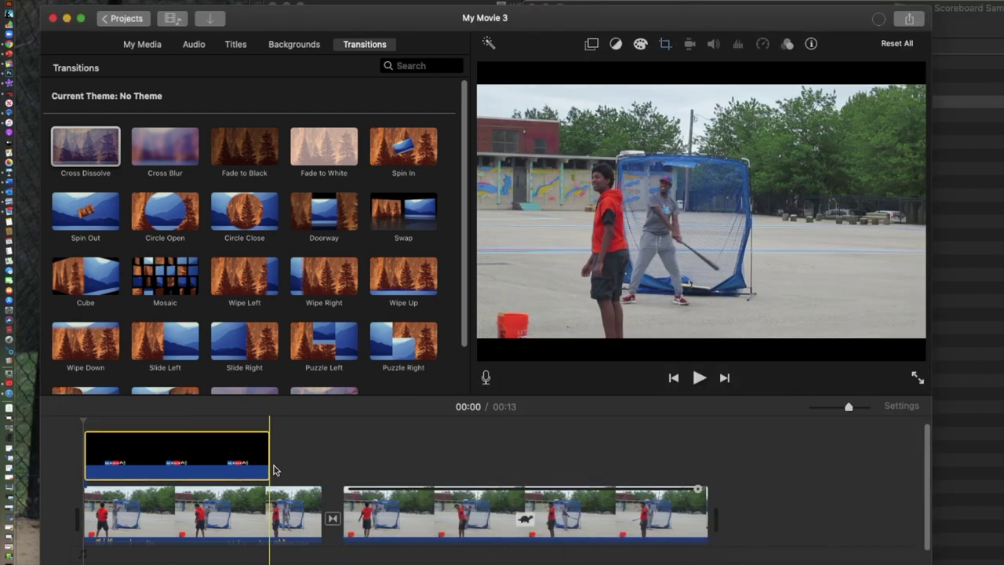
{"action": "left_click_drag", "start_coordinate": [267, 457], "coordinate": [706, 449]}
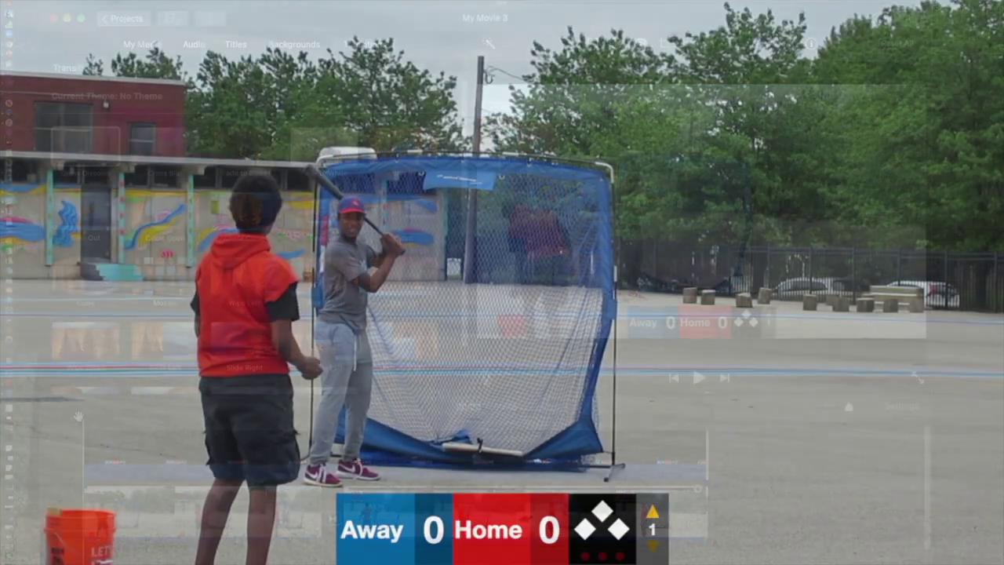